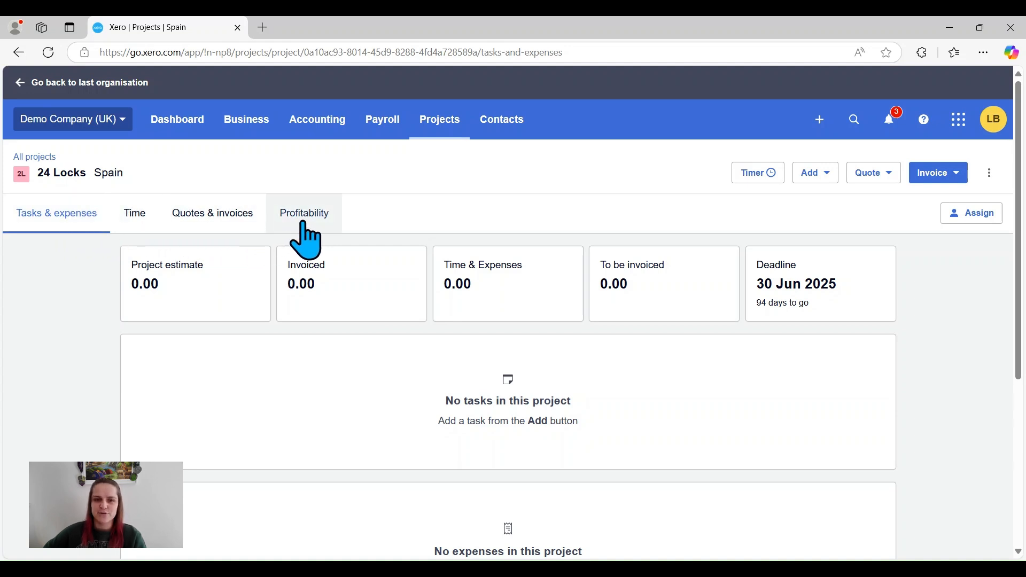
Review the Spain project's time, quotes and invoices, and profitability views, and return to its tasks and expenses
click(138, 215)
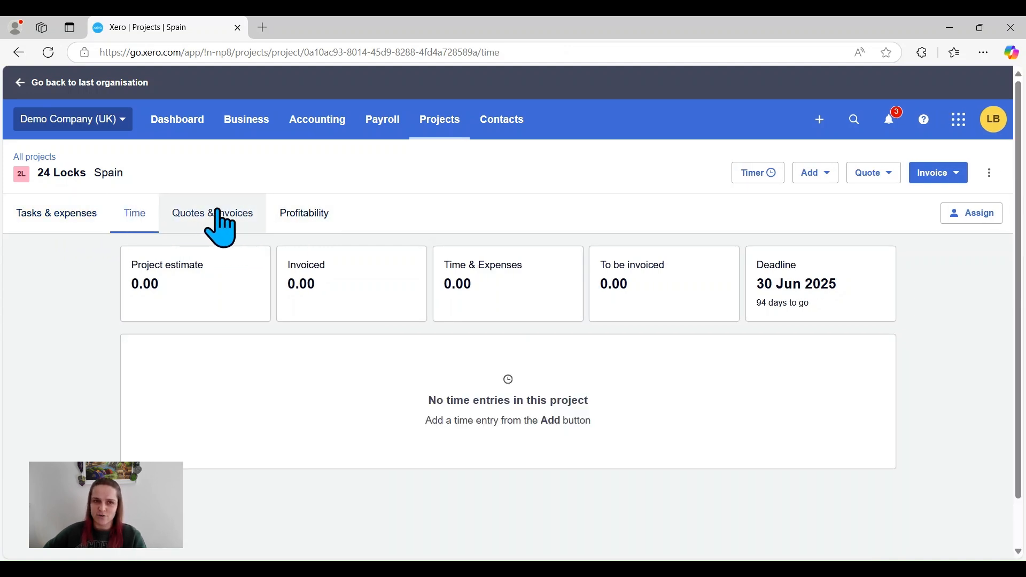
click(218, 213)
click(291, 214)
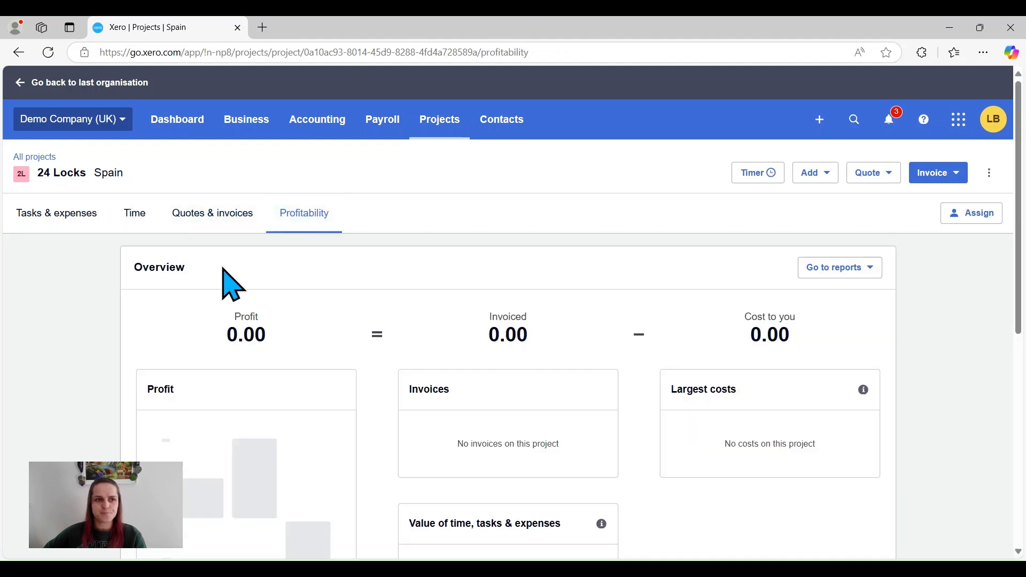
click(39, 216)
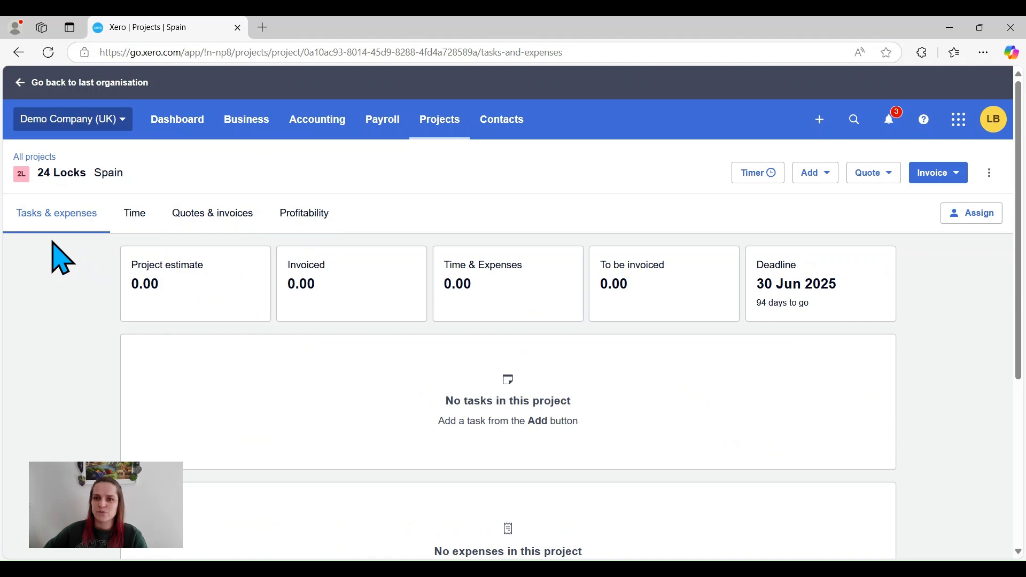
Add a task named Kitchen with 50:00 estimated hours at an hourly rate of 10.00, and save it
click(812, 177)
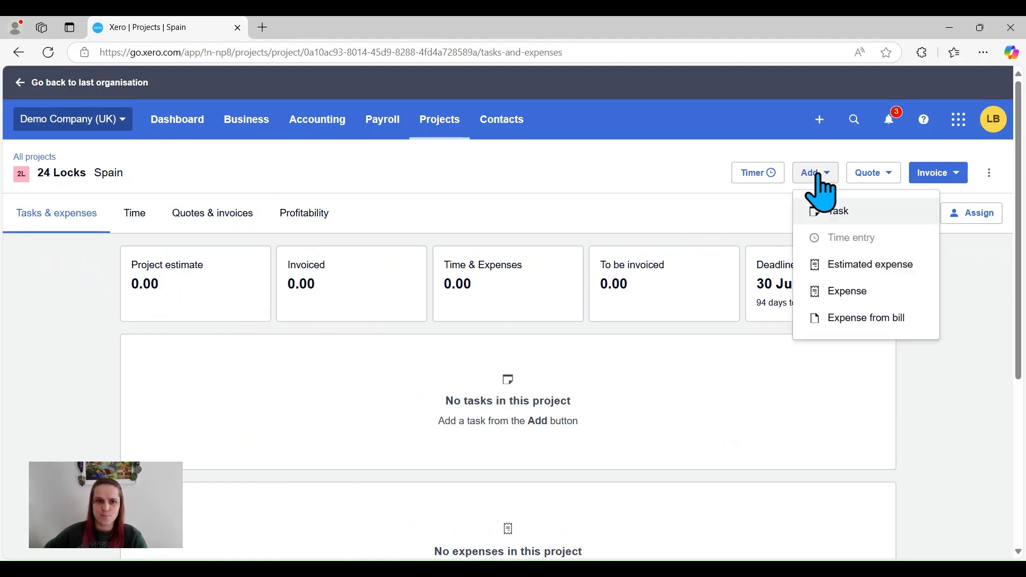
click(856, 214)
click(460, 259)
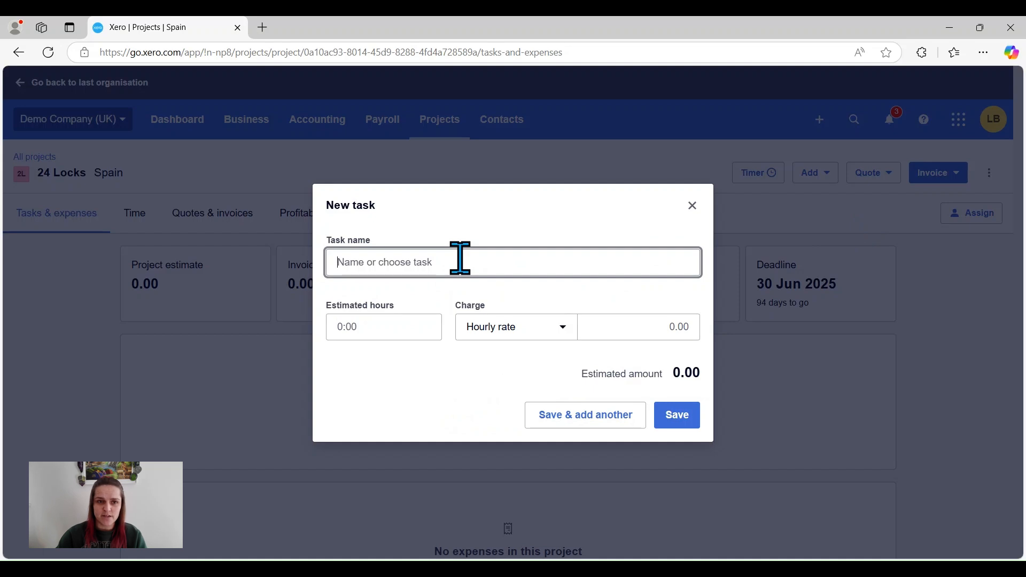
text(Kitchen)
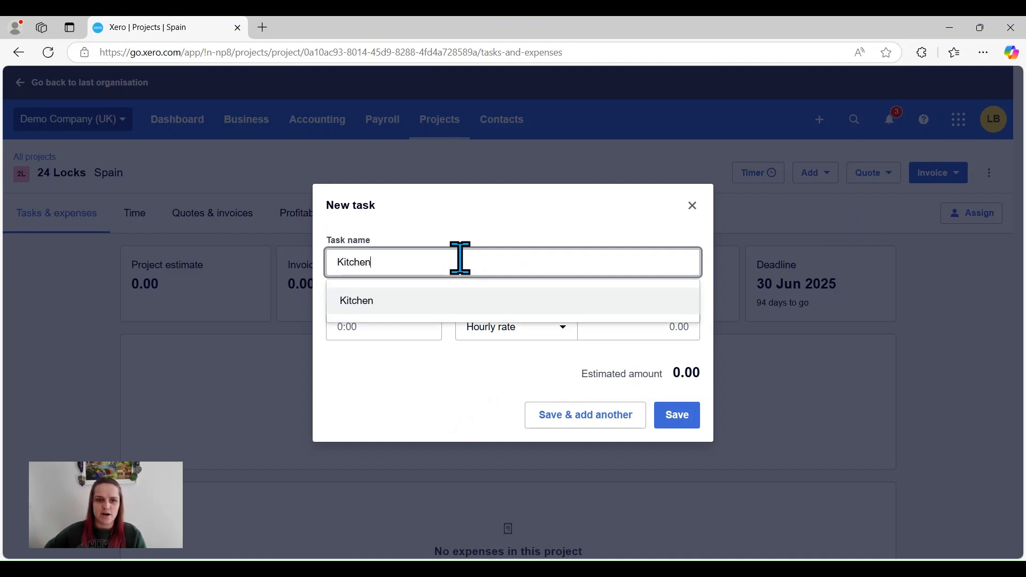
key(Tab)
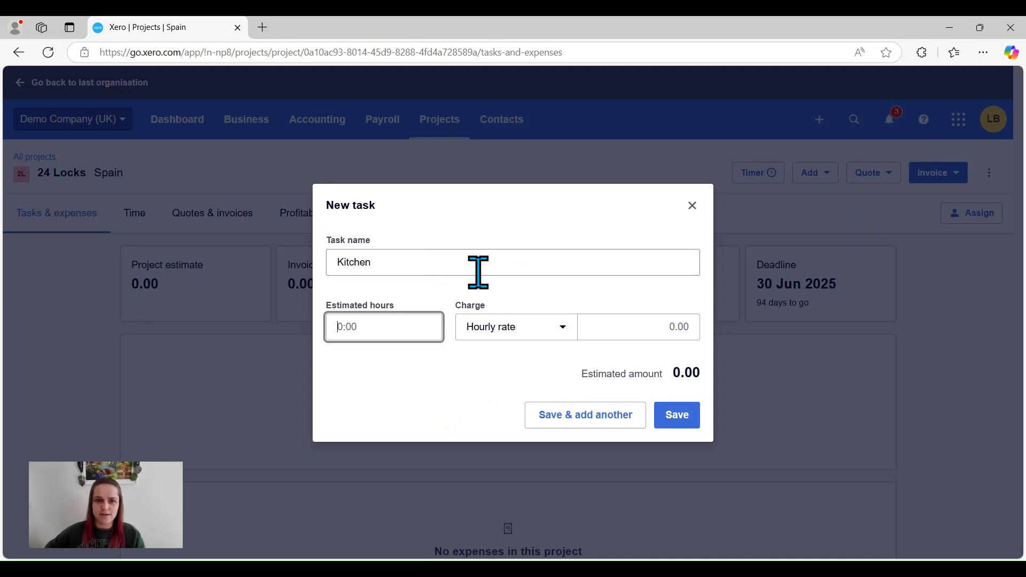
key(Tab)
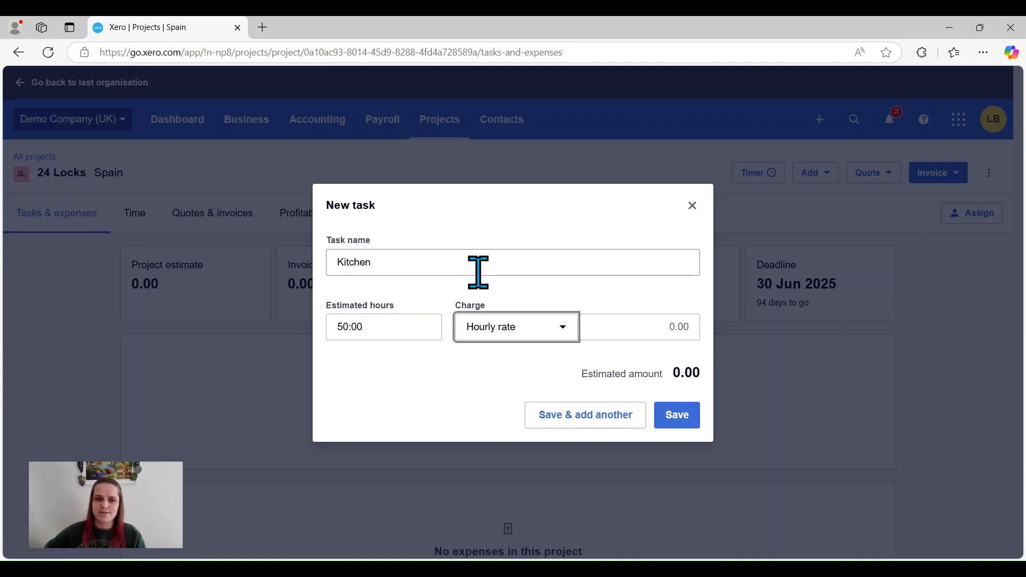
click(637, 324)
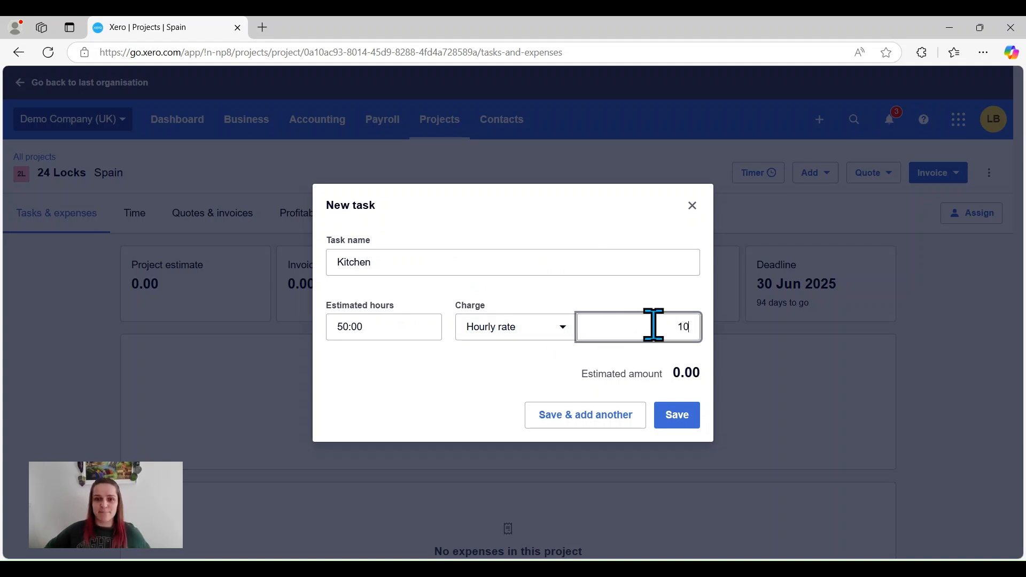
key(Tab)
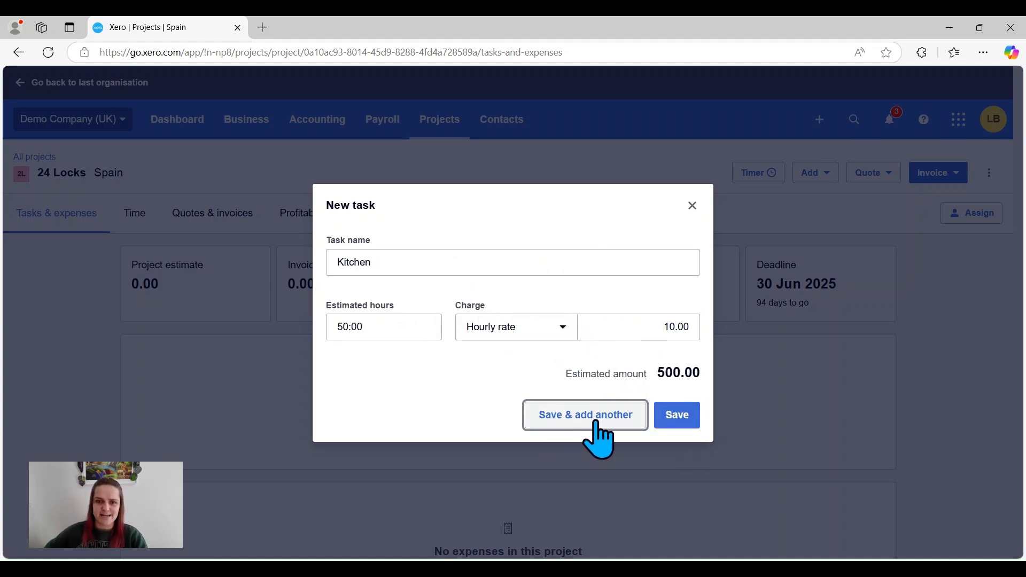
click(688, 422)
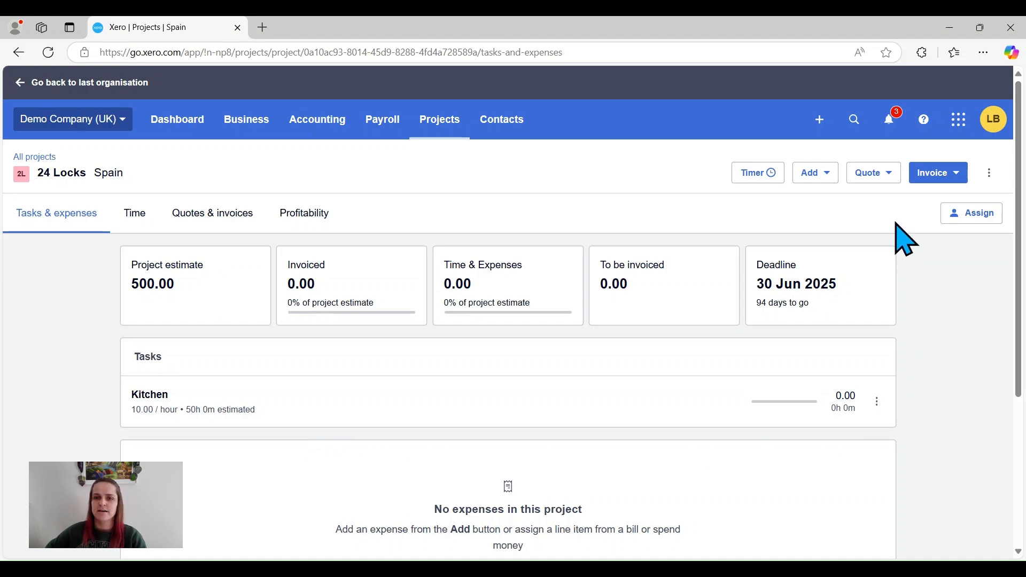
Try out the project timer by starting and pausing it, and discard the recorded time
click(758, 174)
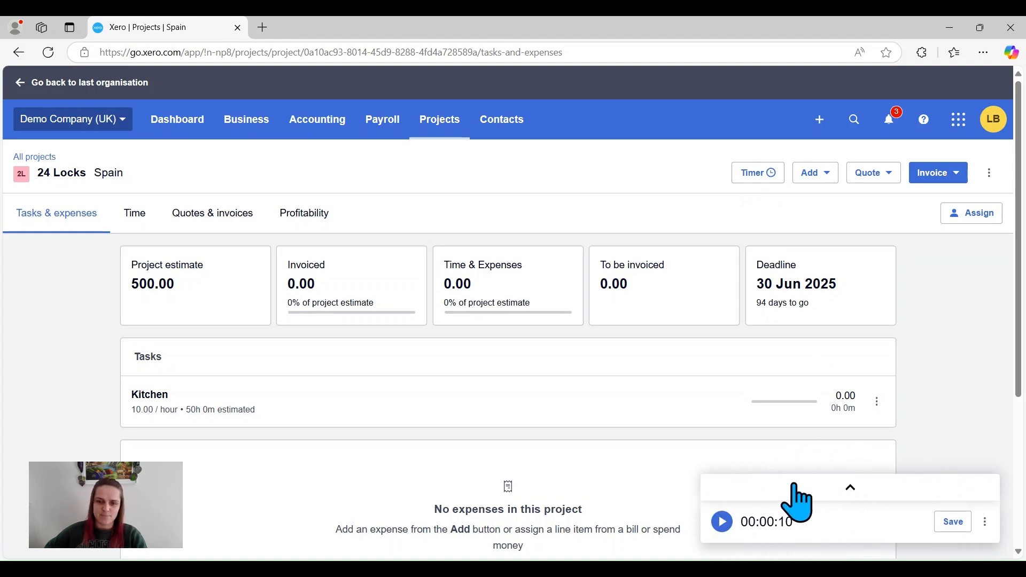
click(724, 523)
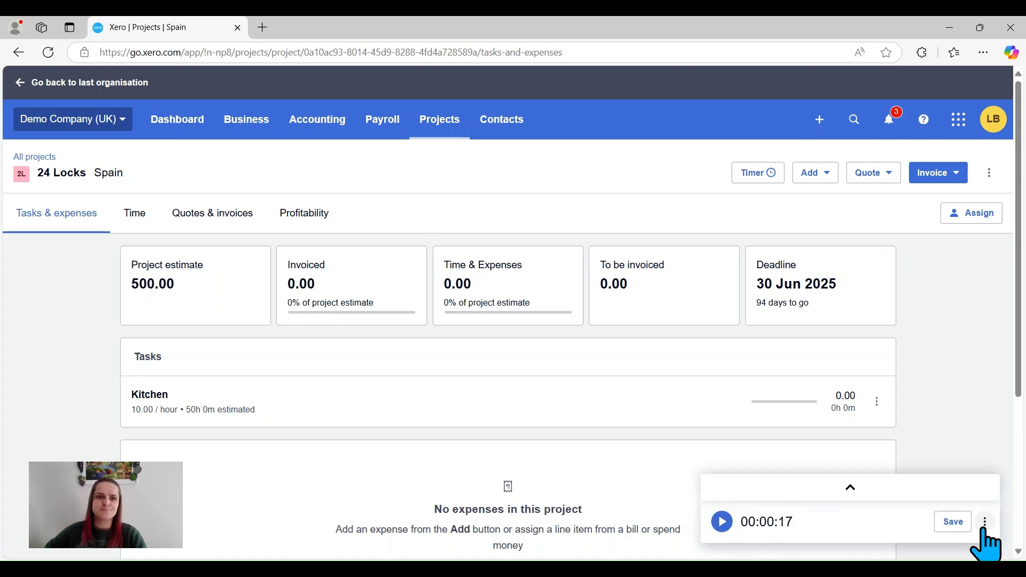
click(986, 522)
click(945, 488)
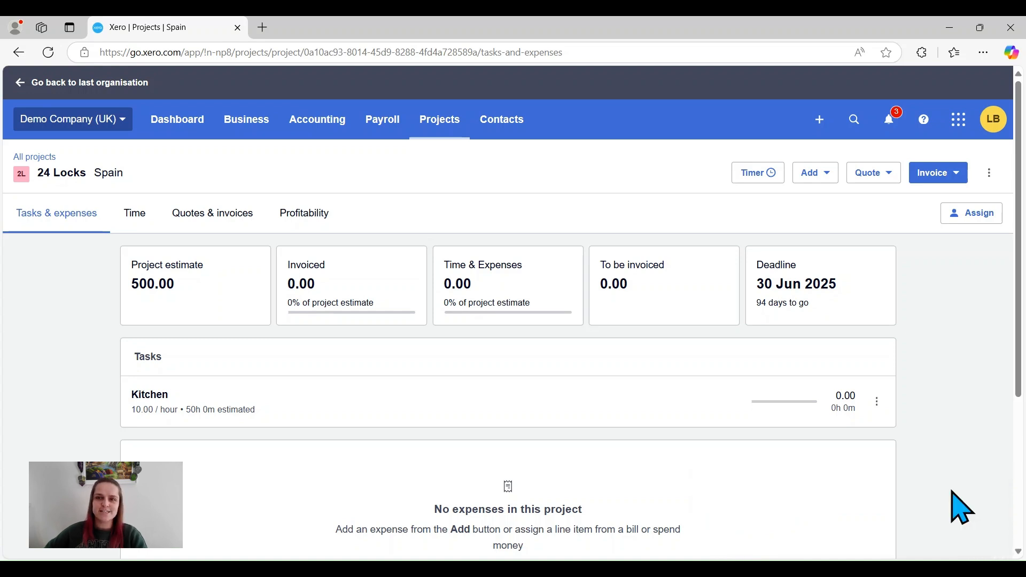
Start a new time entry for the 24 Locks project Spain with the Kitchen task
click(437, 129)
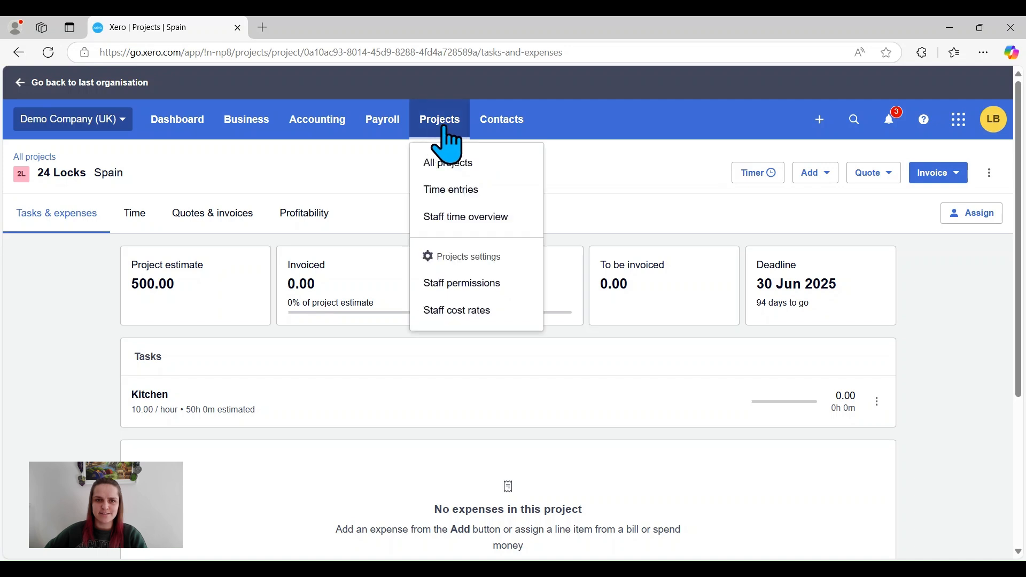
click(497, 198)
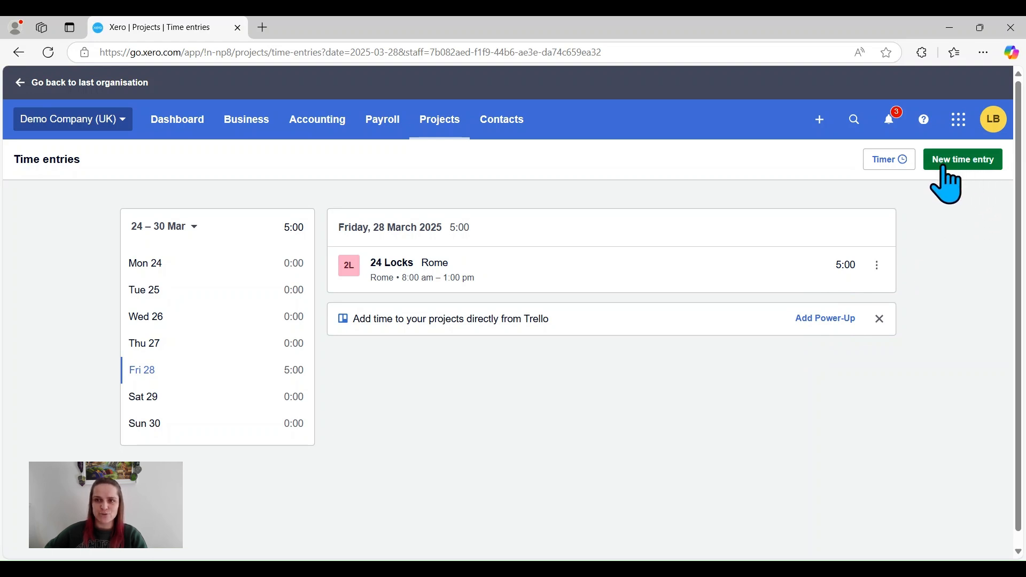
click(962, 161)
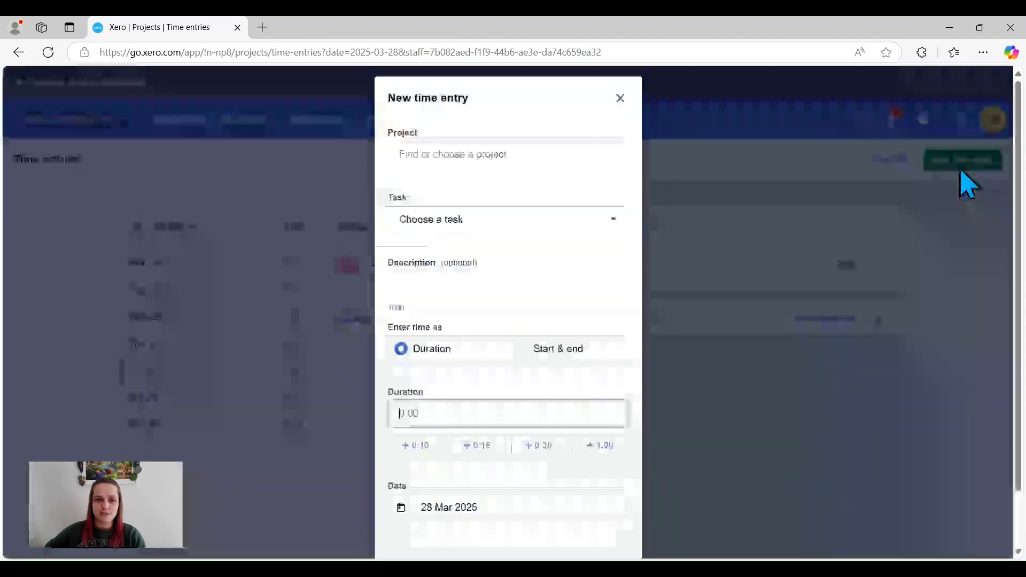
click(532, 149)
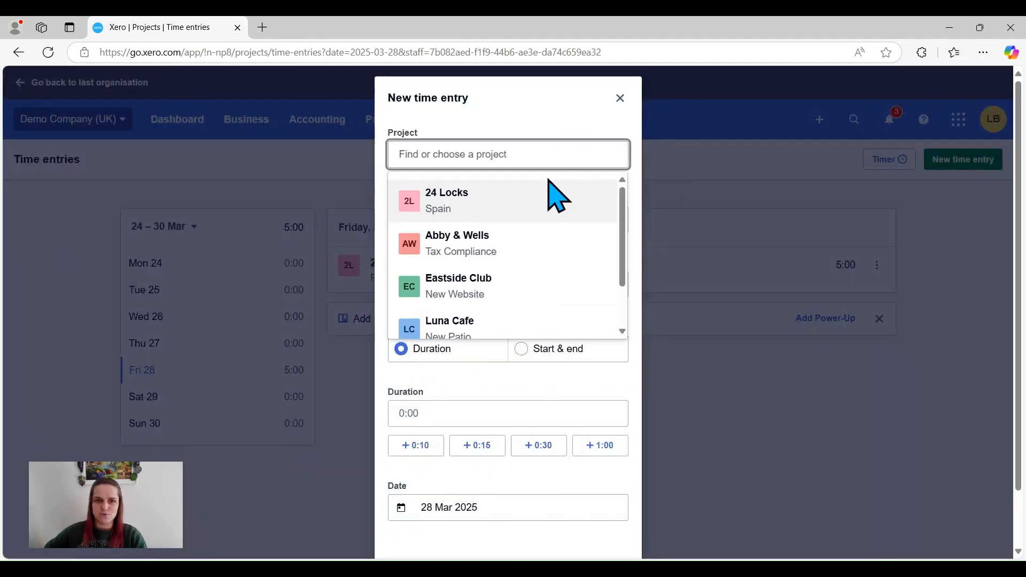
click(488, 210)
click(546, 228)
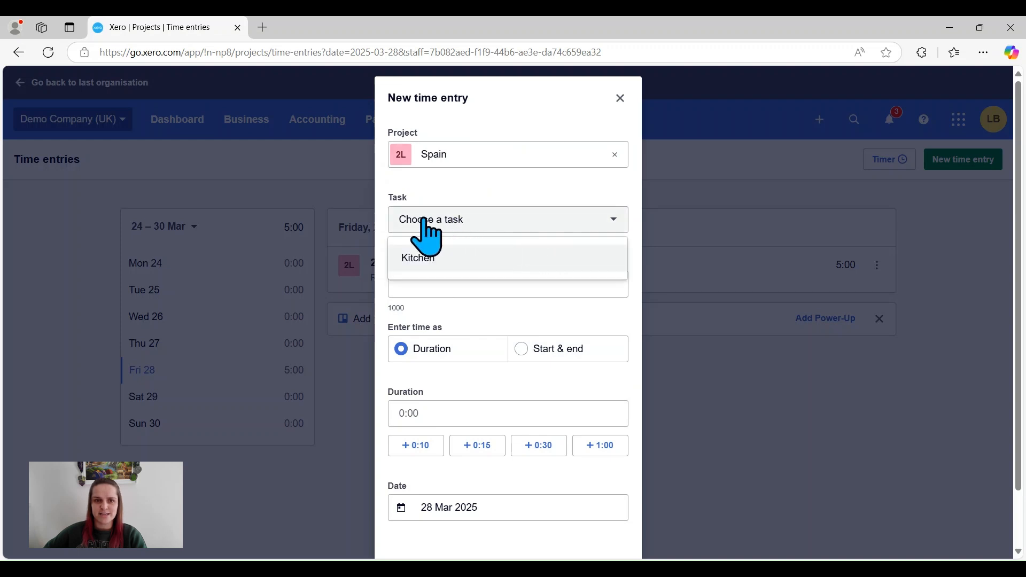
click(454, 258)
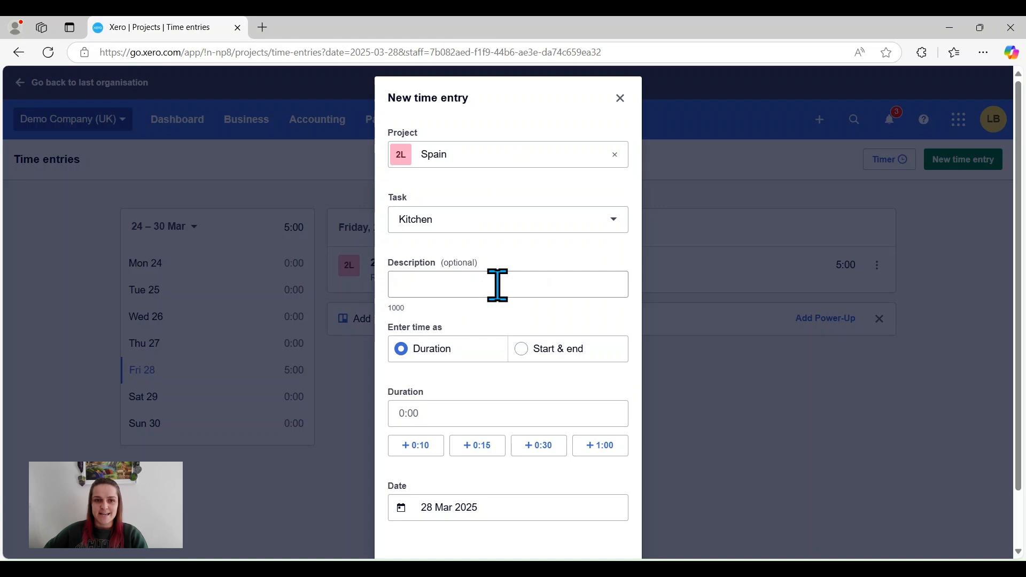
Set the duration of the new time entry to 7:00
scroll(497, 285, down, 2)
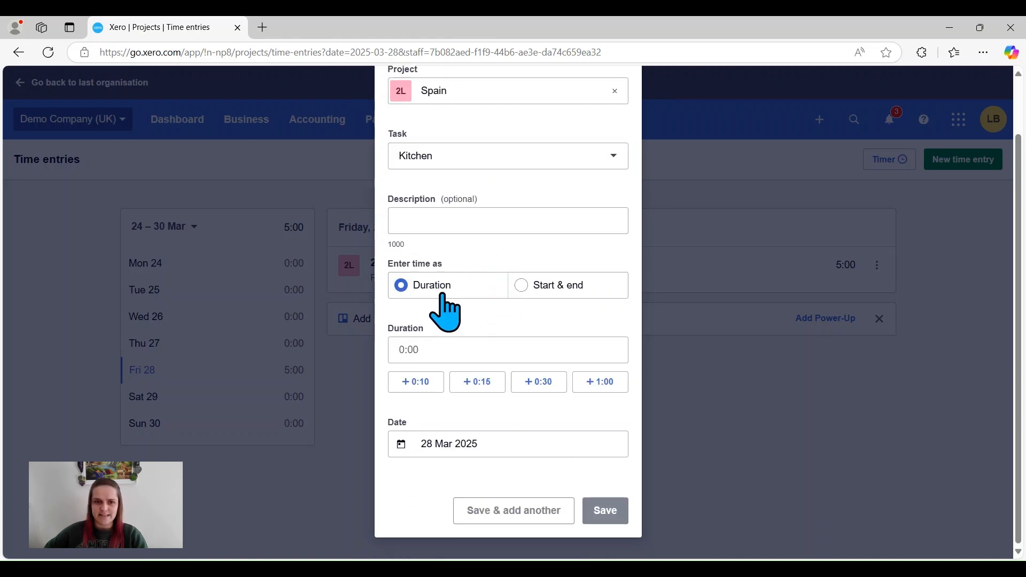
click(601, 382)
click(600, 382)
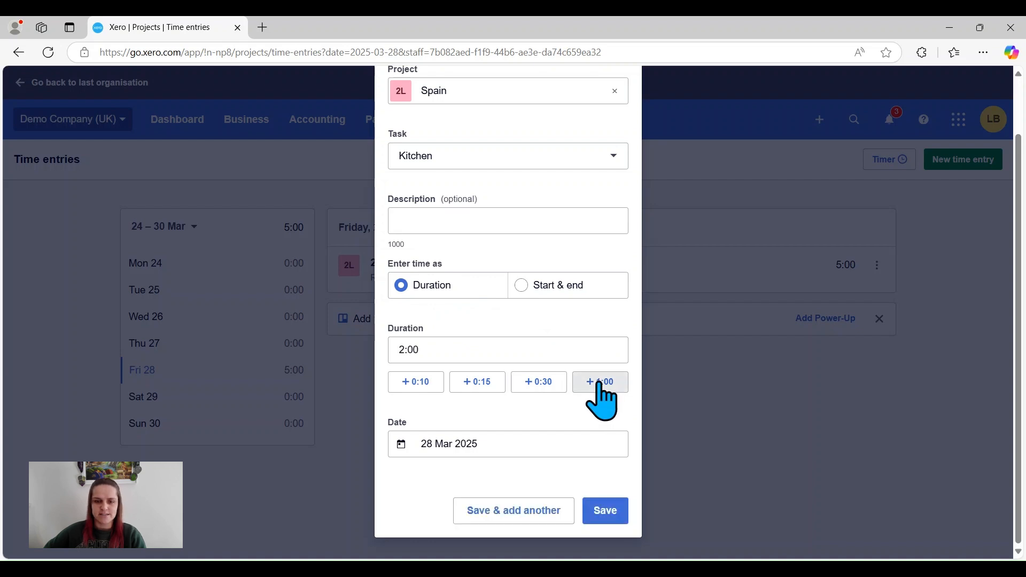
click(600, 382)
click(601, 381)
click(411, 350)
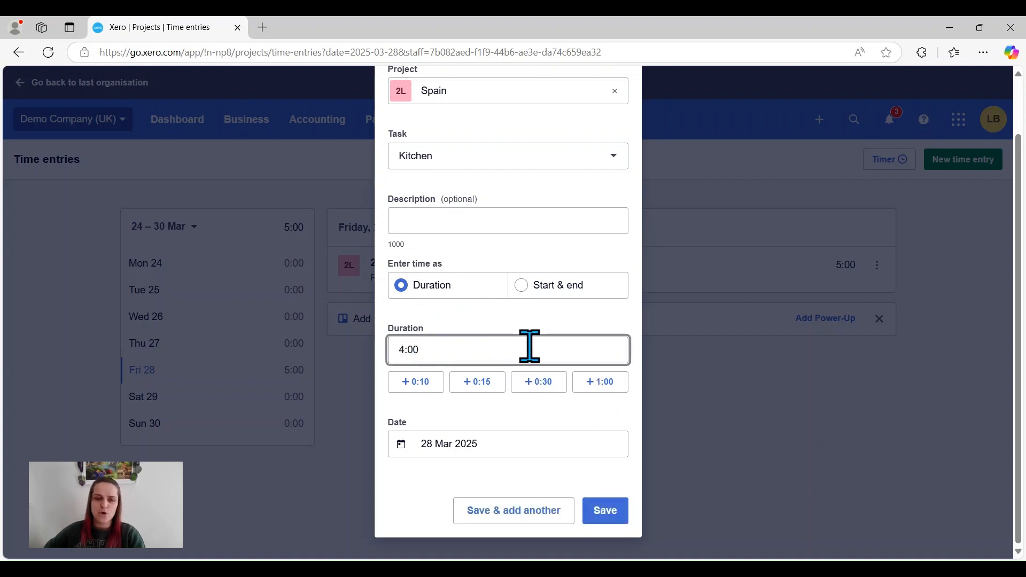
key(BackSpace)
text(7)
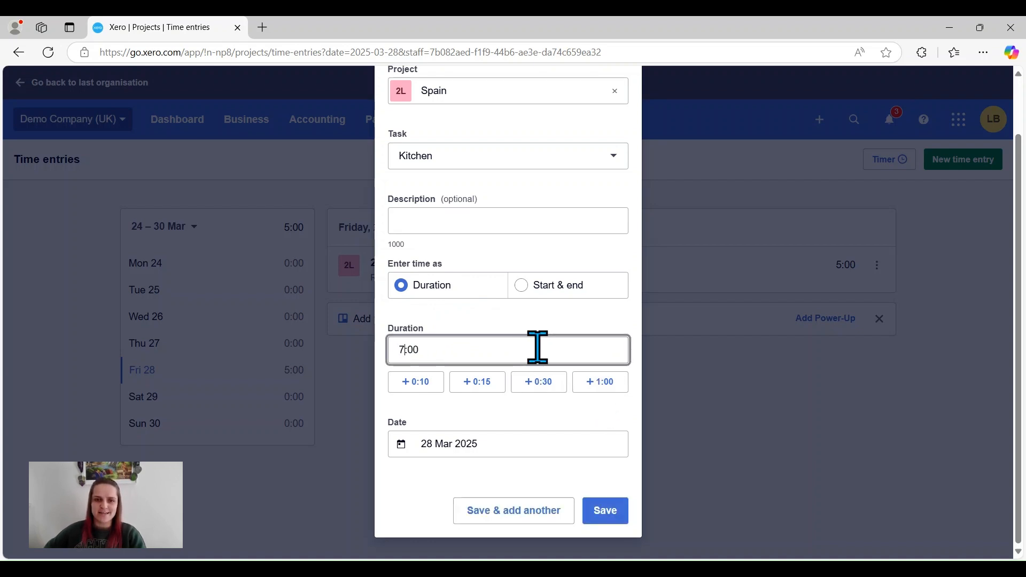
Enter the time as start and end, from 8:00 am to 1:00 pm, and save the time entry
click(568, 289)
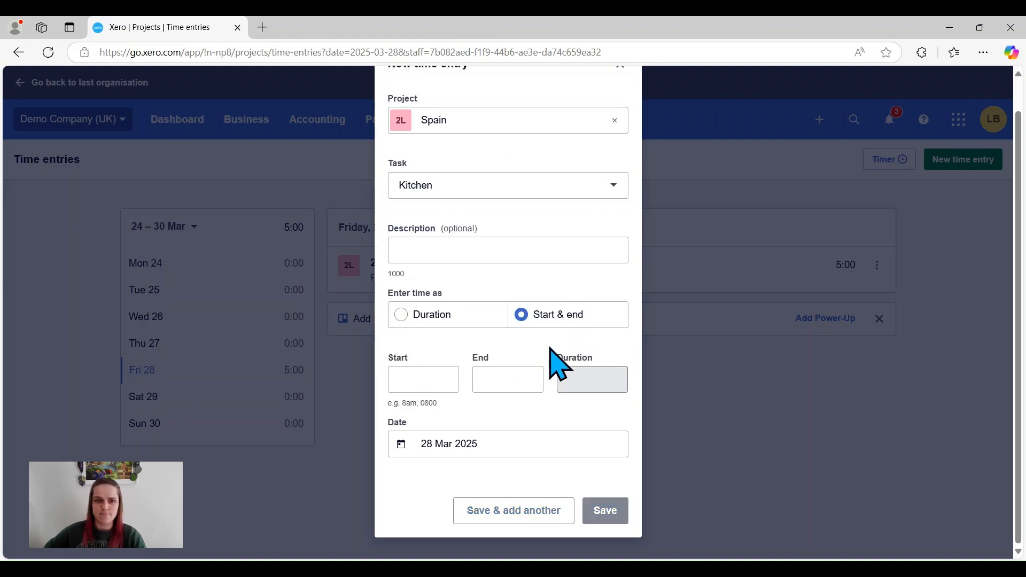
click(437, 374)
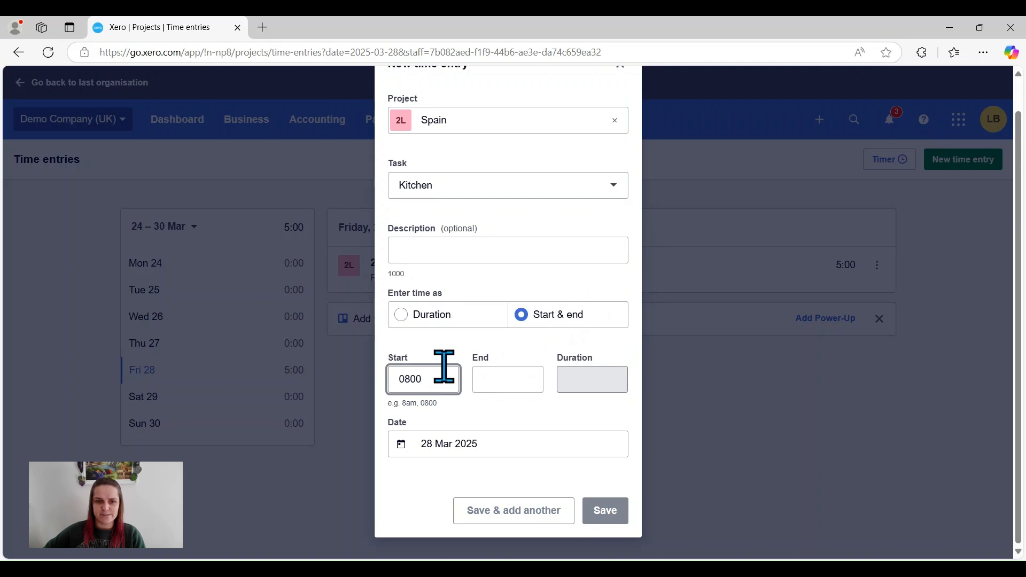
key(Tab)
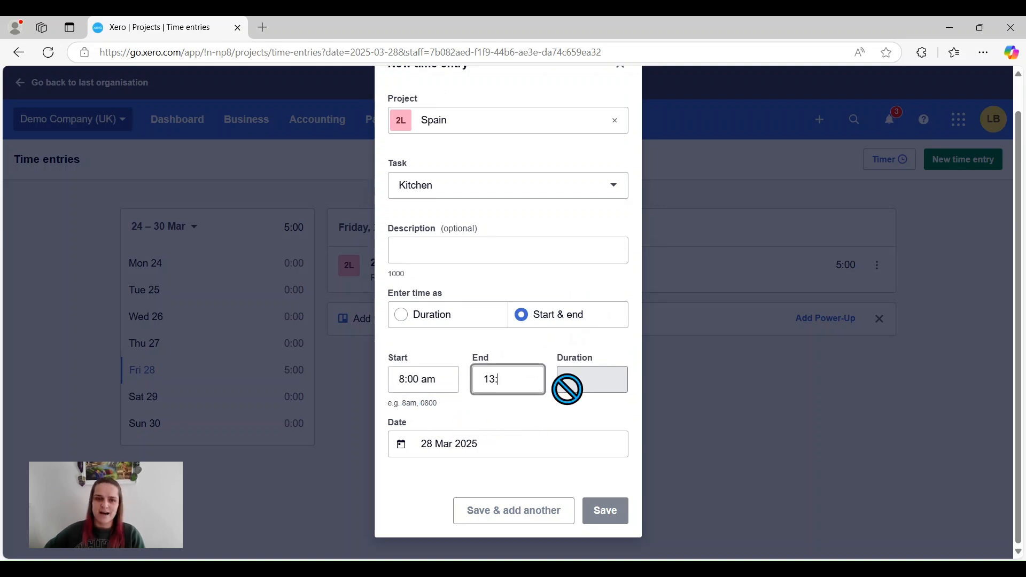
key(Tab)
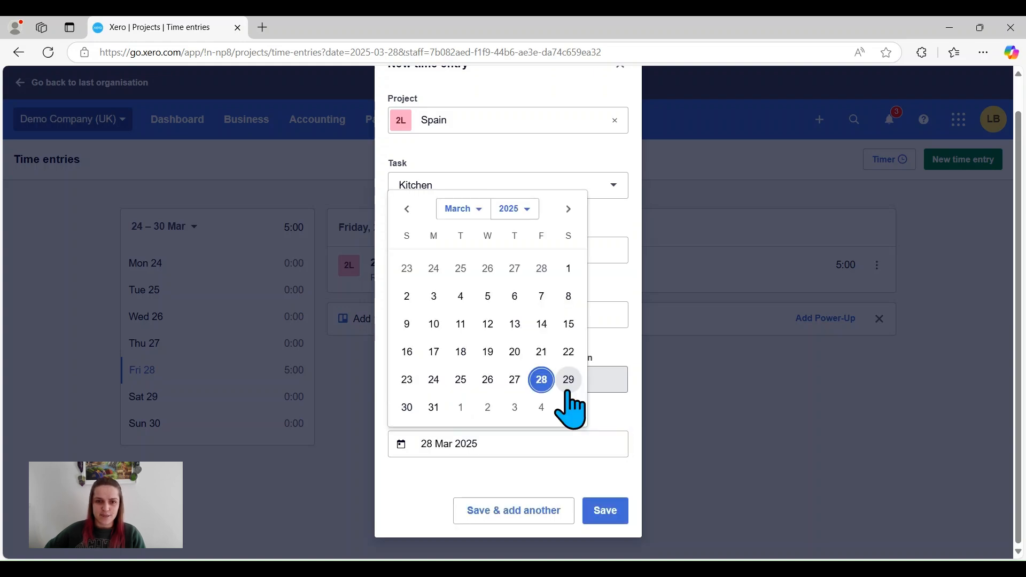
click(611, 407)
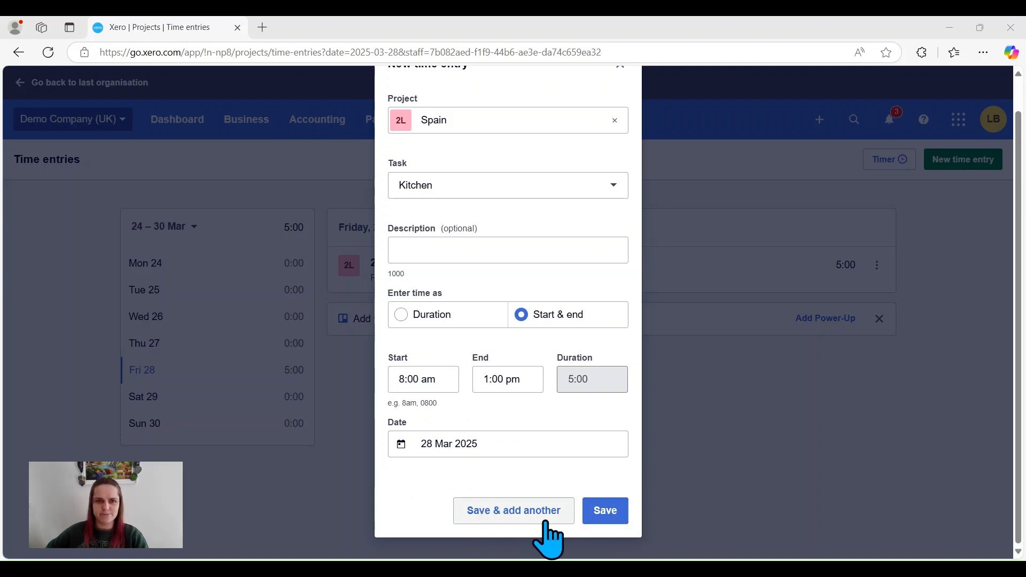
click(614, 515)
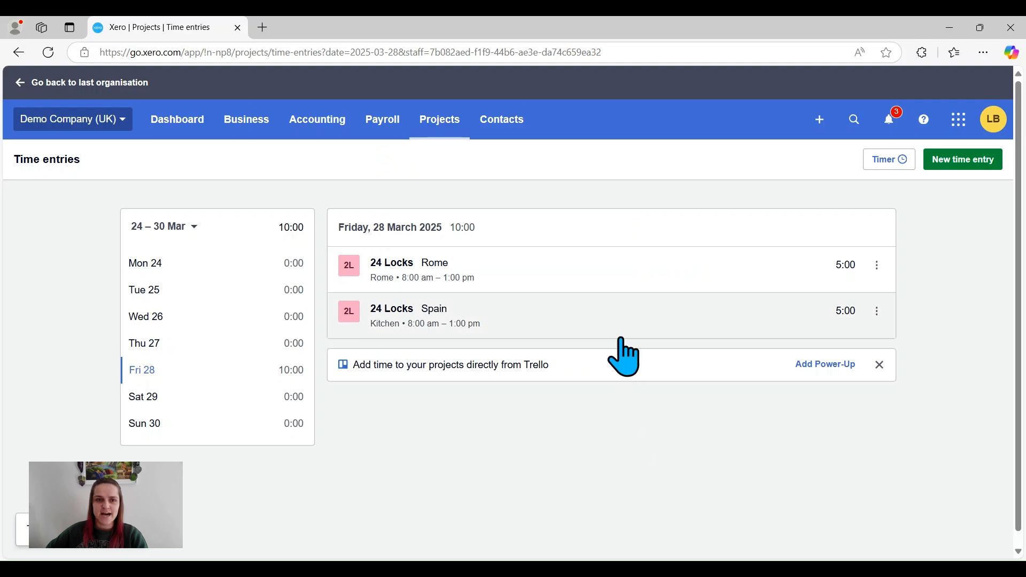
Open the 24 Locks project Spain from the list of all projects
click(460, 134)
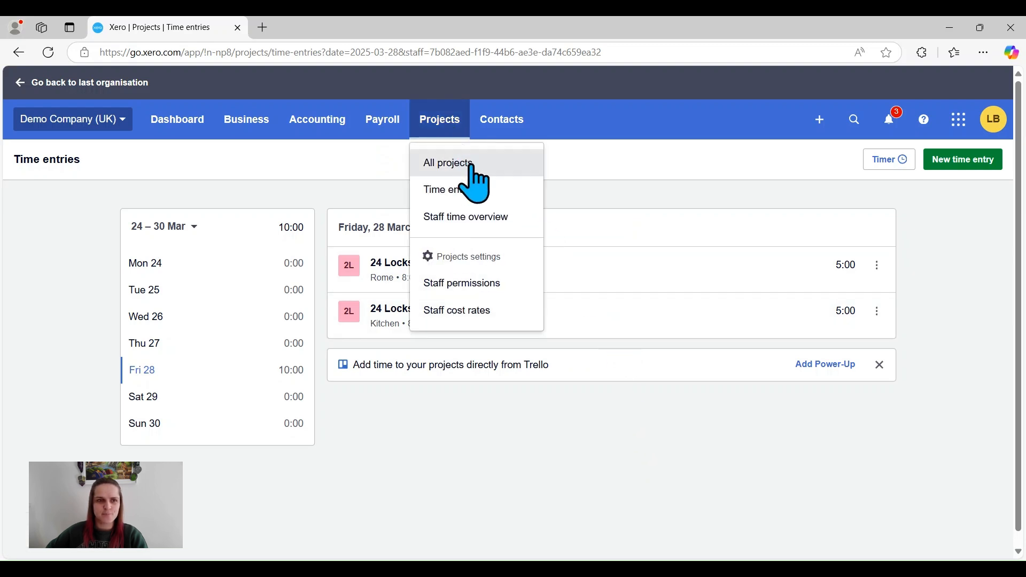
click(484, 163)
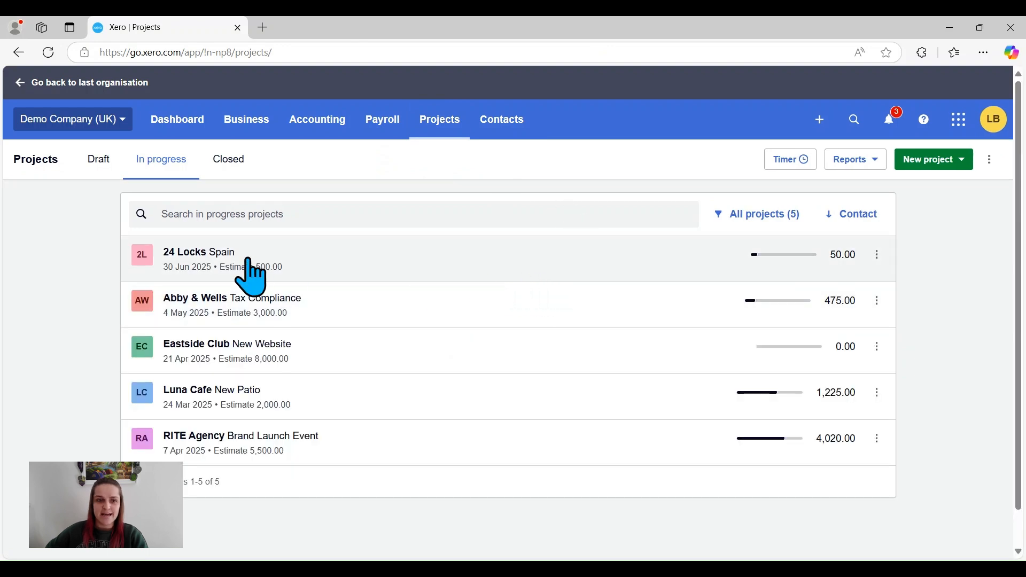
click(276, 262)
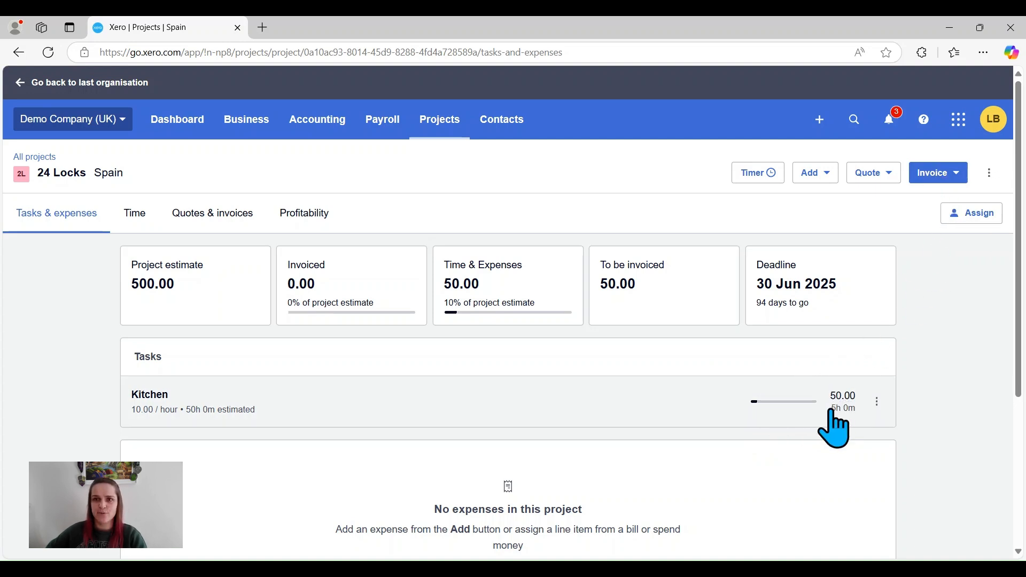
click(883, 182)
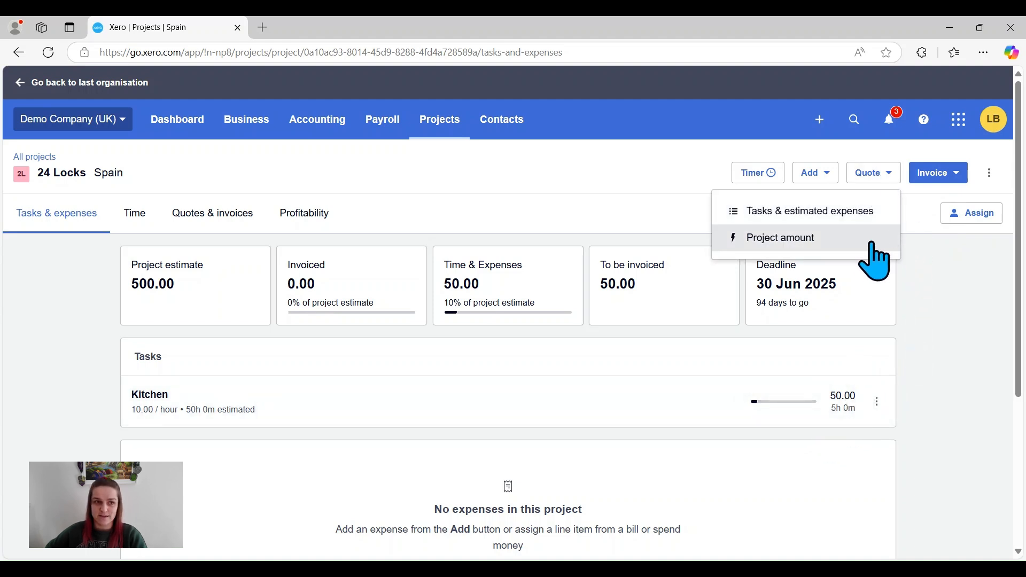
click(976, 327)
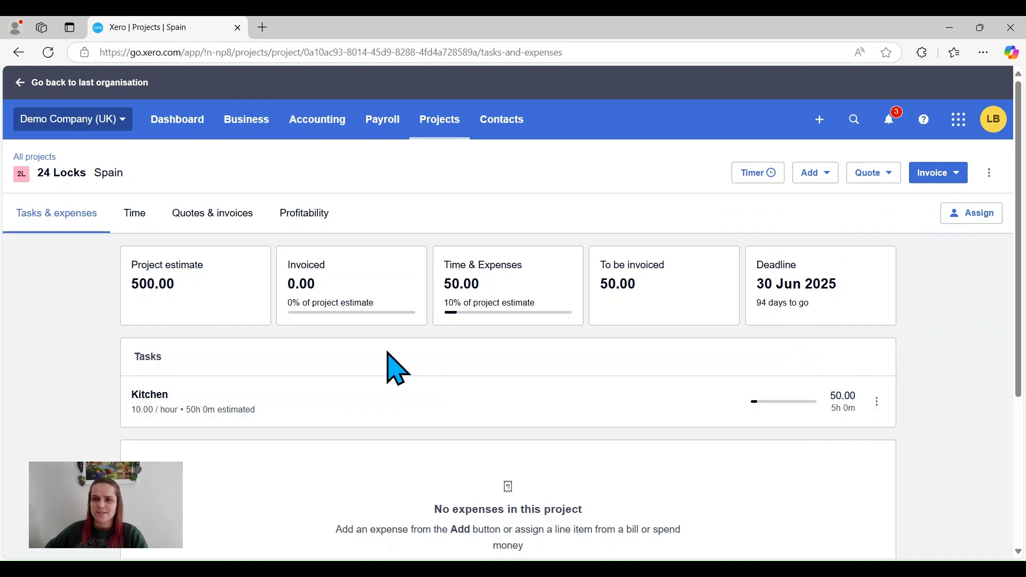
Create a project amount invoice based on 100 percent of the estimate and open its draft
click(949, 174)
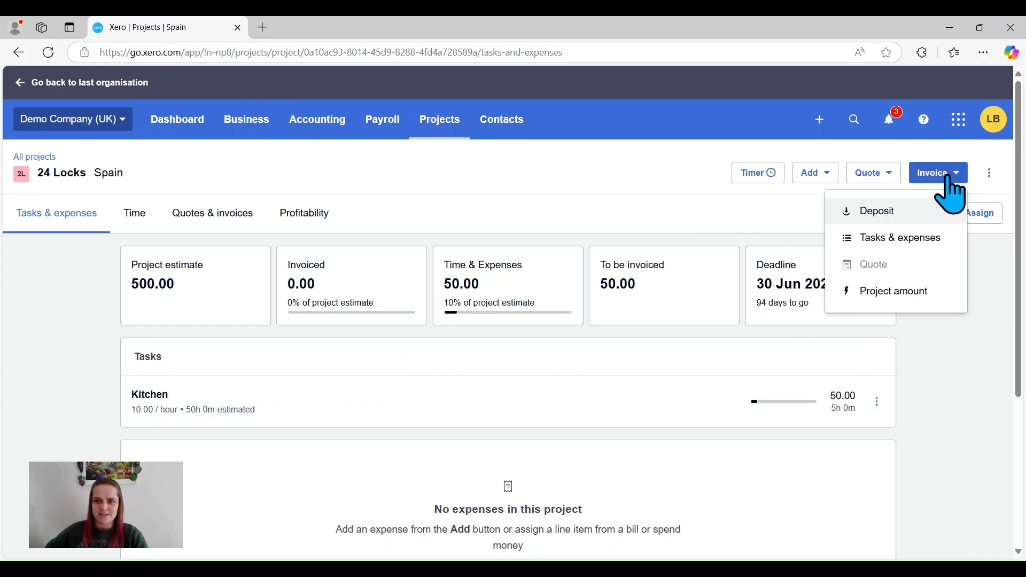
click(862, 317)
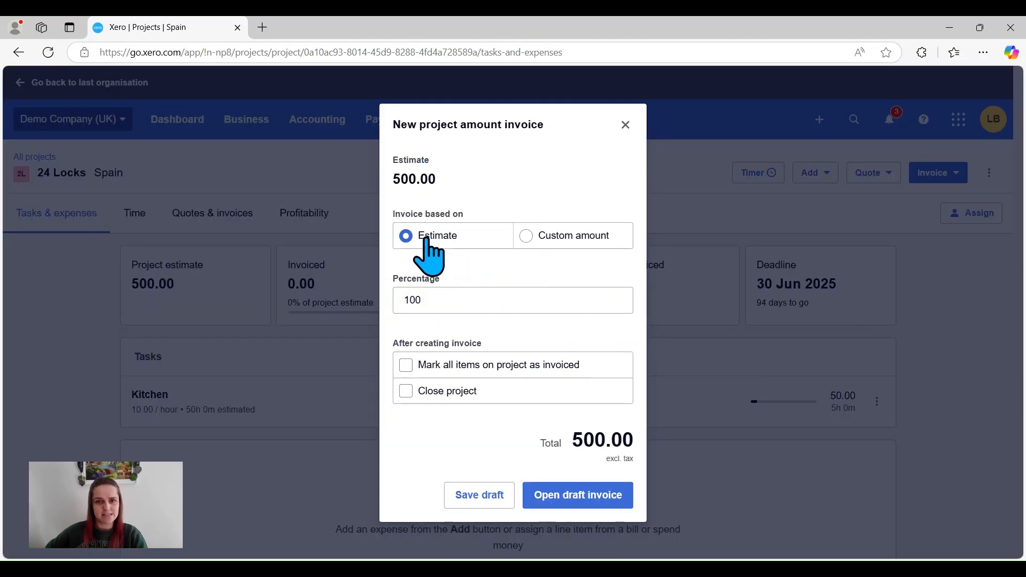
click(585, 238)
click(420, 239)
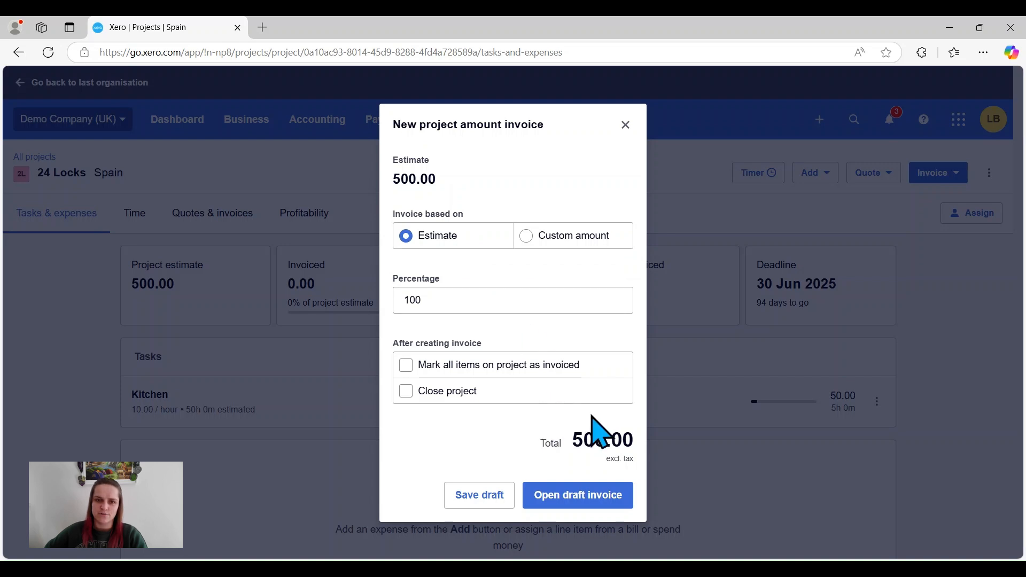
click(573, 496)
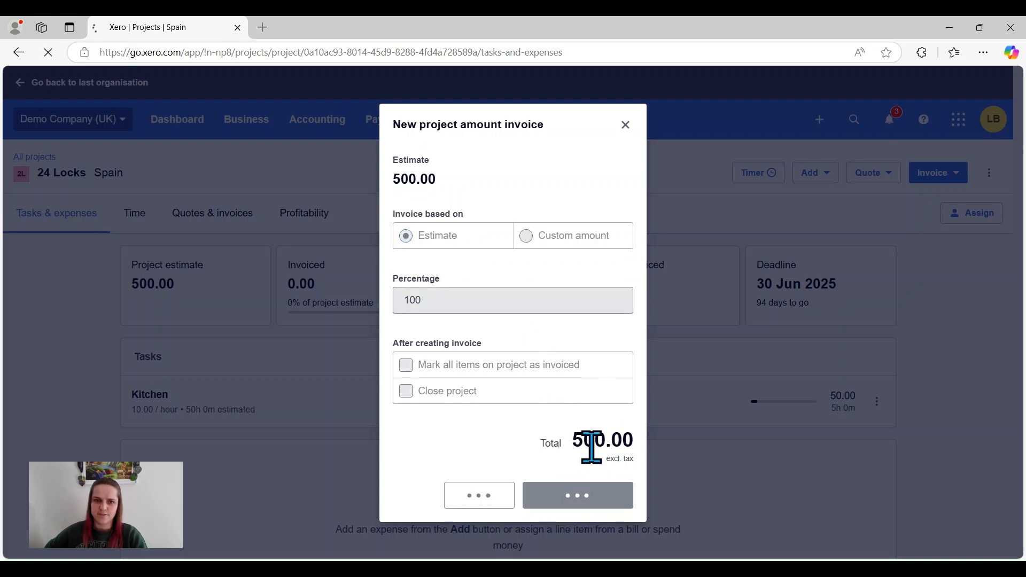